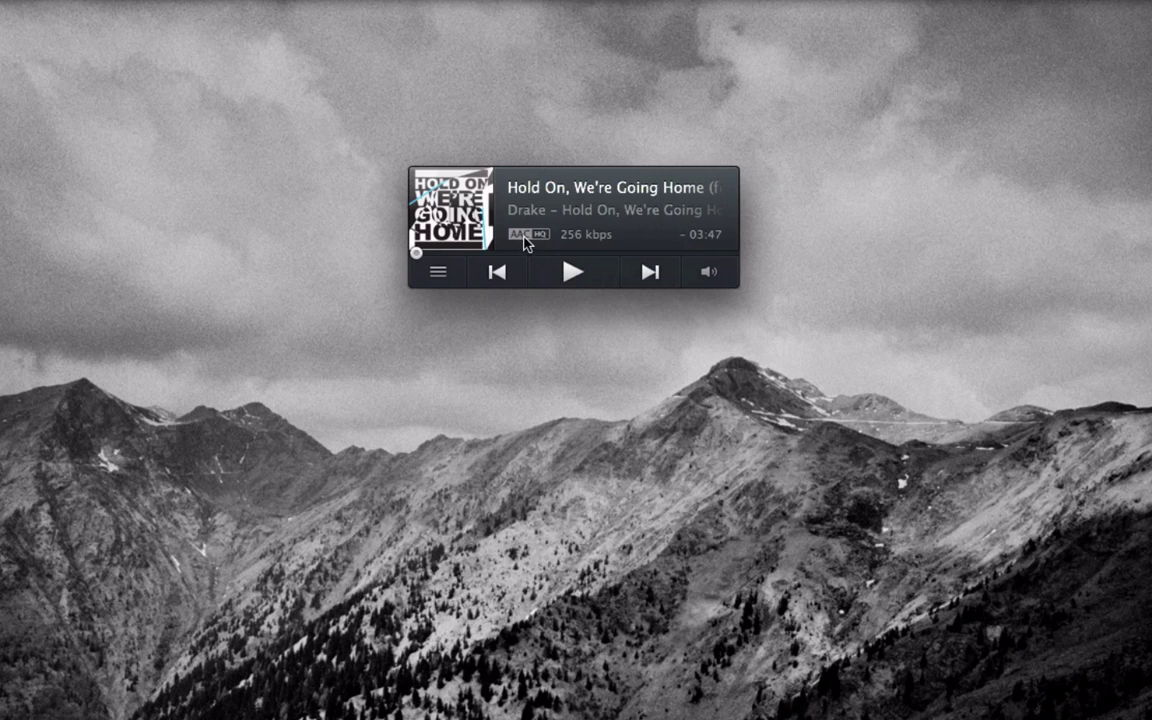
Step: Toggle the time display between elapsed and remaining, then close and reopen the mini player
click(690, 243)
click(703, 243)
click(703, 243)
click(703, 243)
click(421, 178)
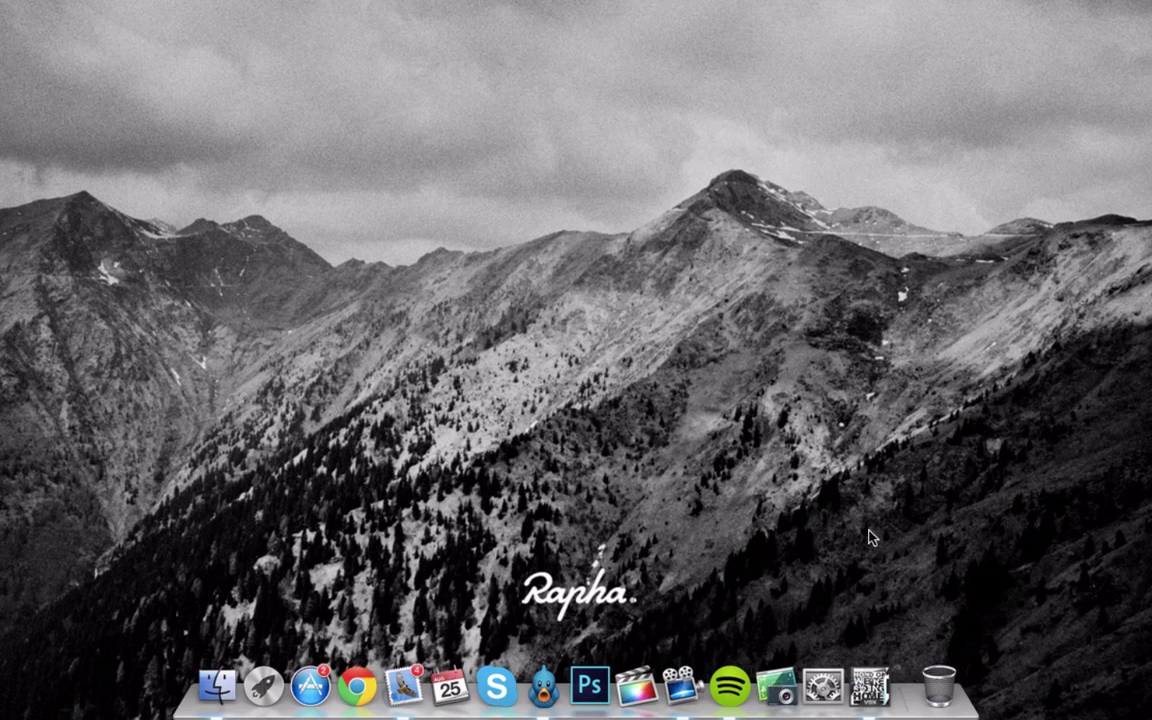
click(870, 686)
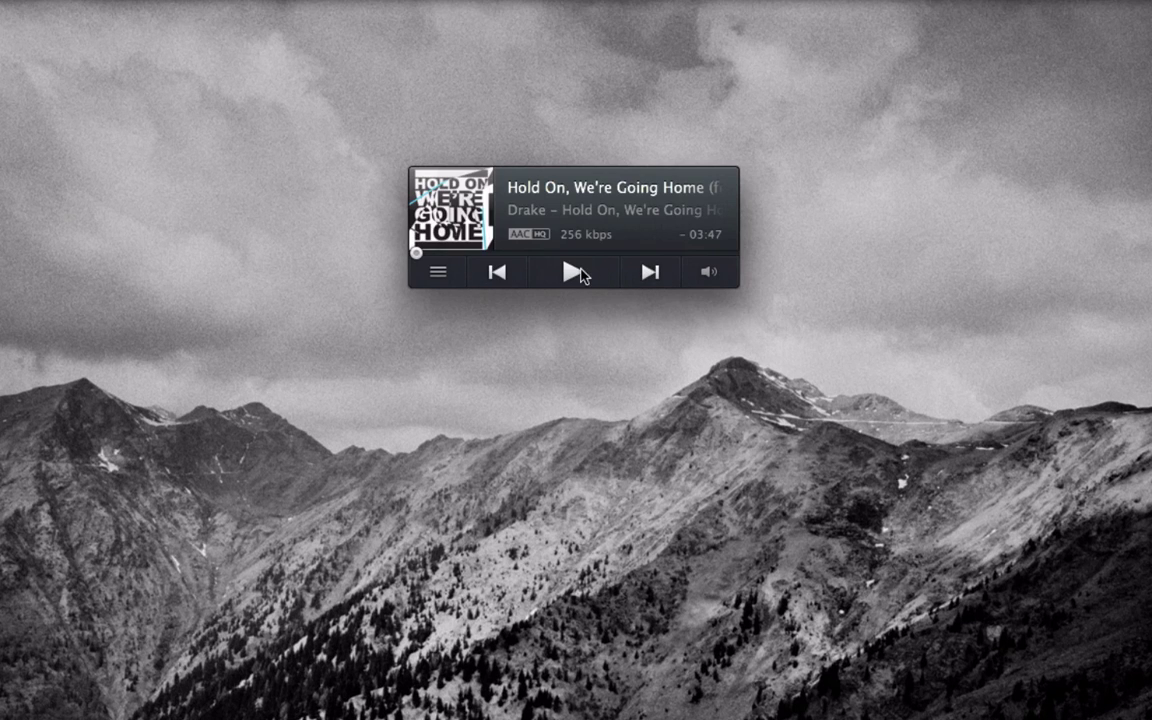
Step: Raise the volume to 99%, peek at the equalizer, and expand the playlist below the player
click(702, 275)
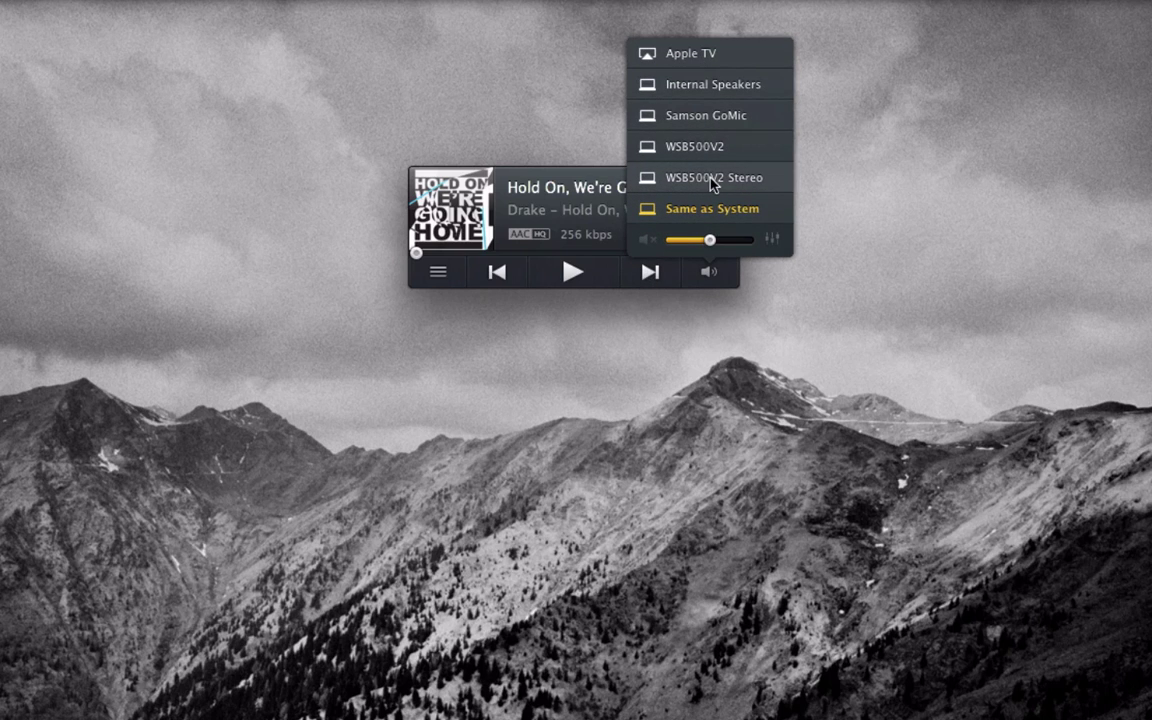
drag(709, 241, 747, 247)
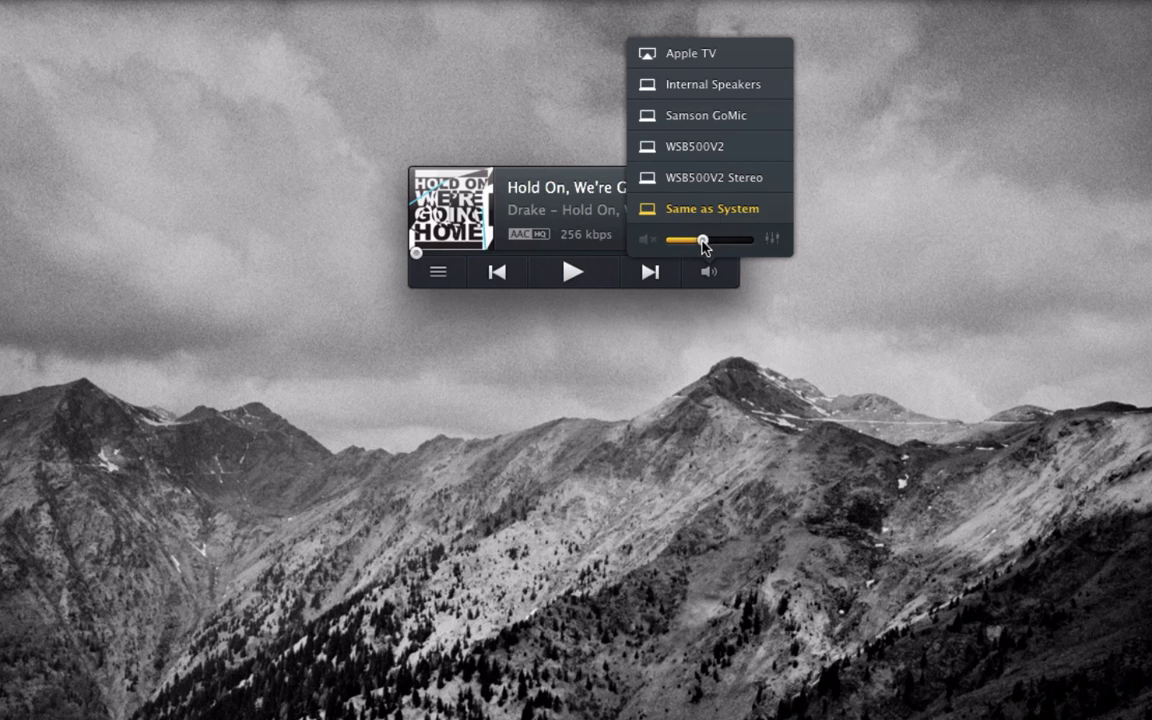
click(771, 239)
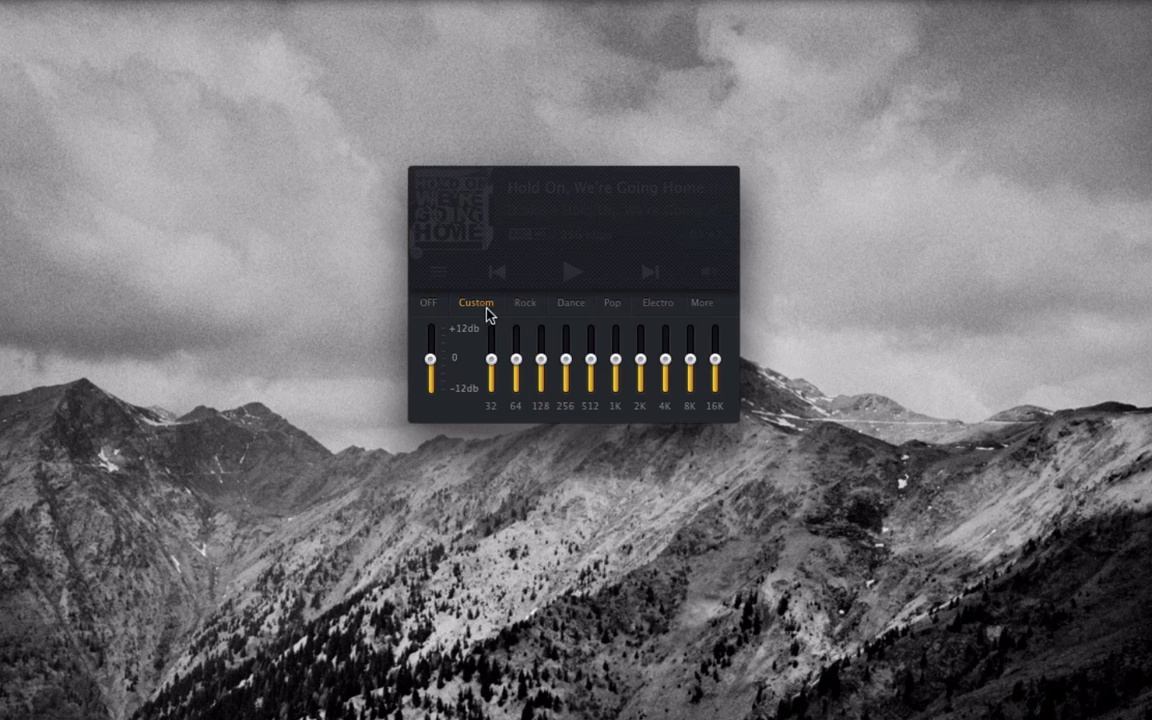
click(545, 265)
click(438, 273)
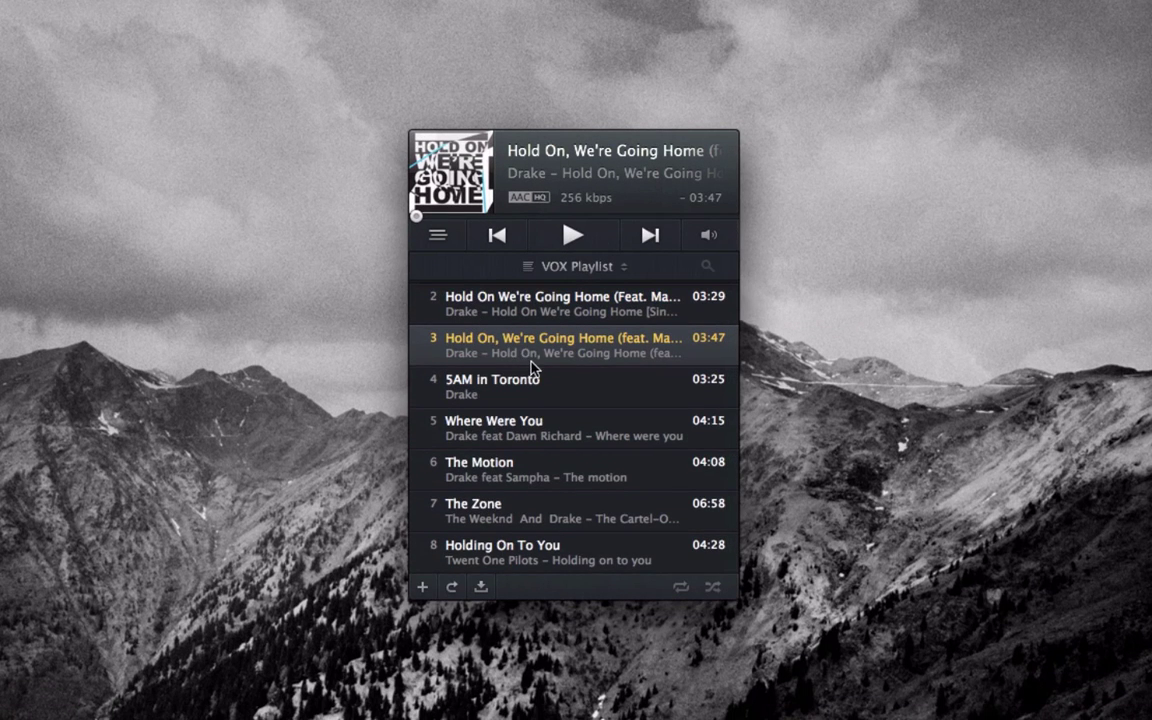
scroll(527, 372, down, 2)
scroll(527, 372, up, 5)
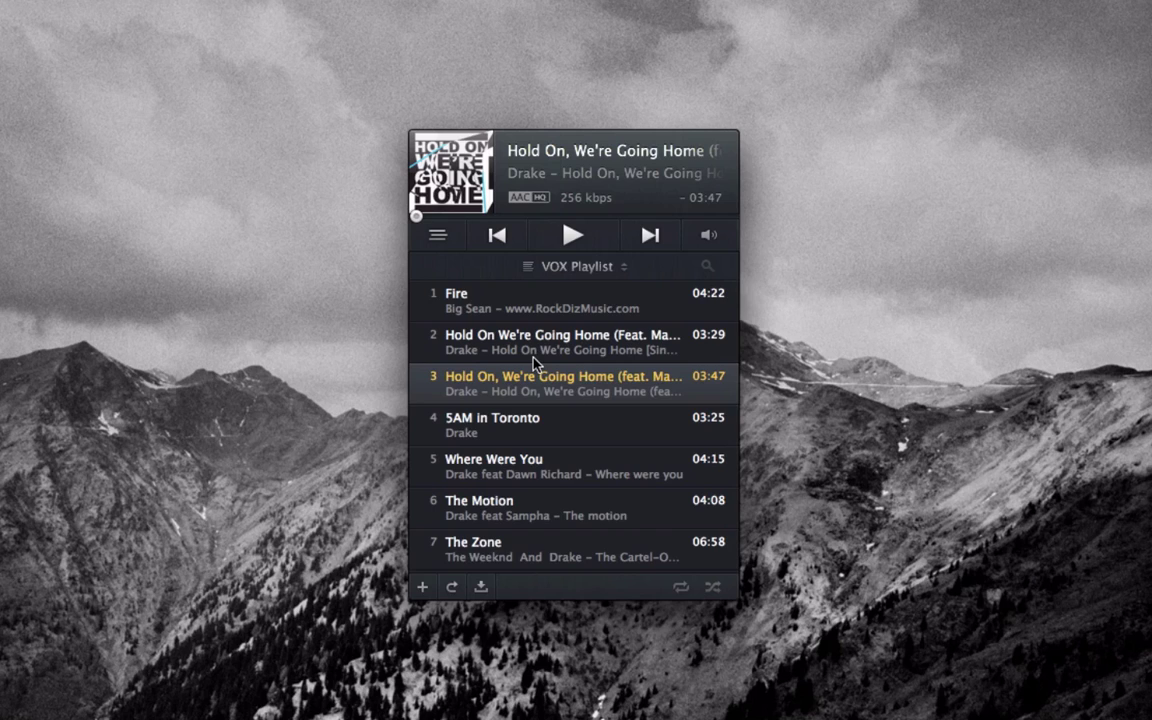
scroll(533, 365, down, 1)
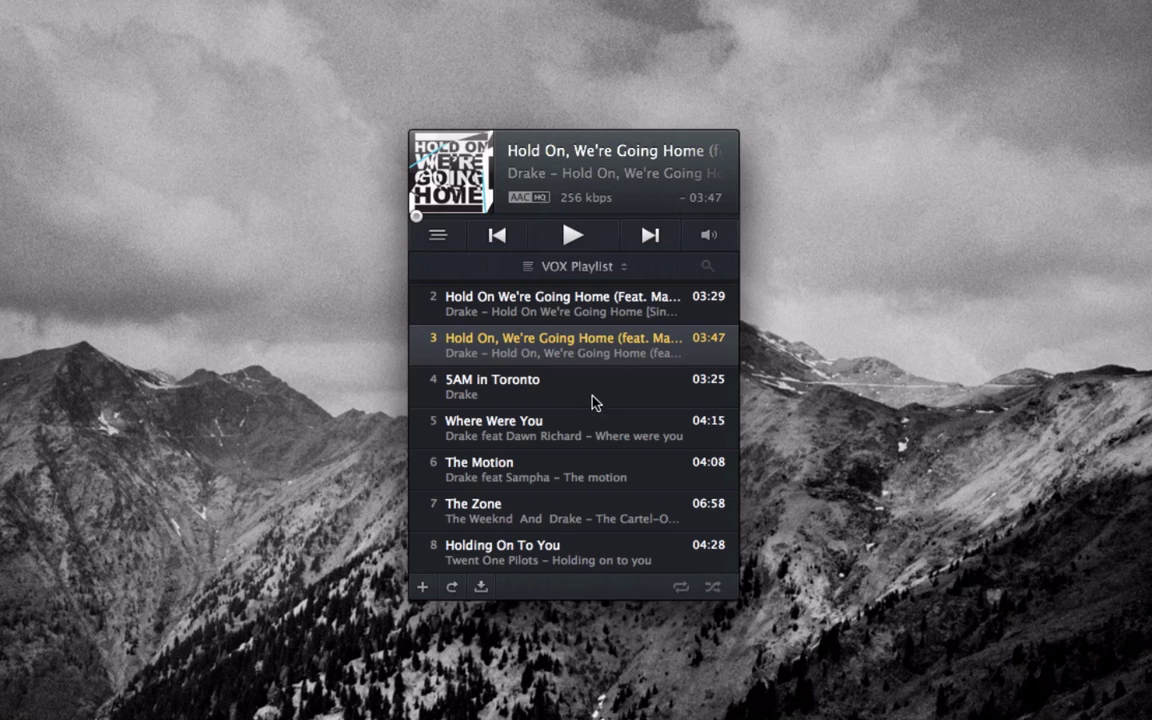
double_click(530, 440)
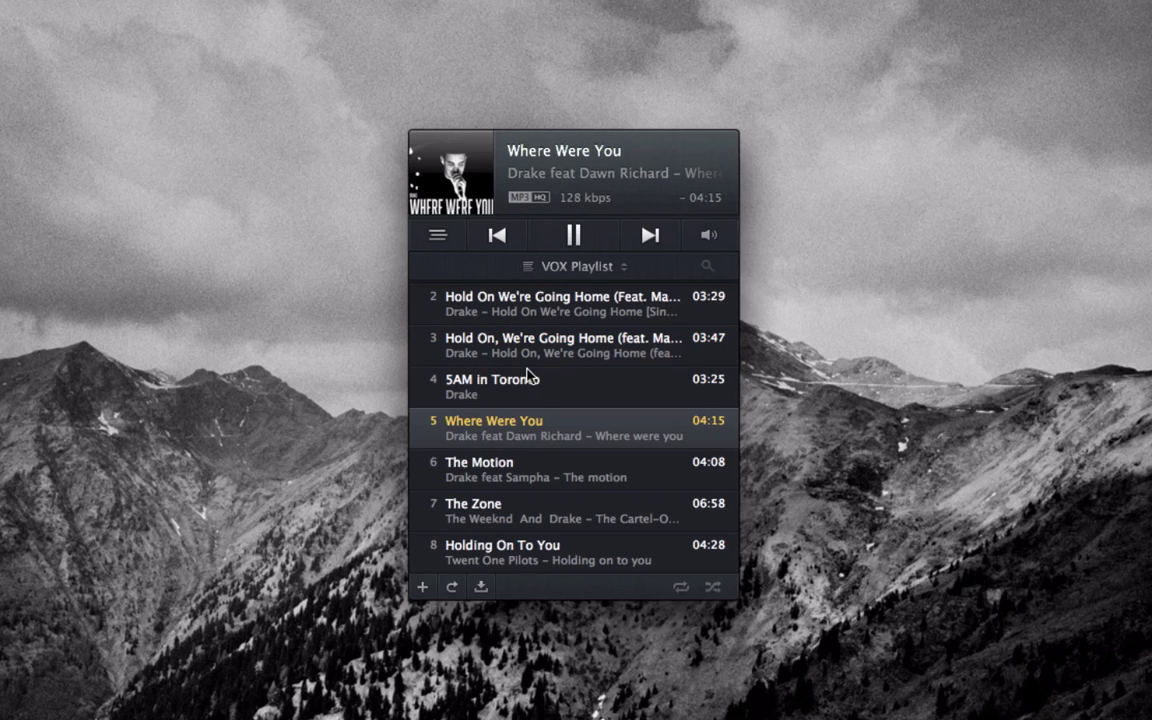
Step: Pause 'Where Were You' at 04:13 remaining and briefly view the + add-to-playlist menu
click(578, 240)
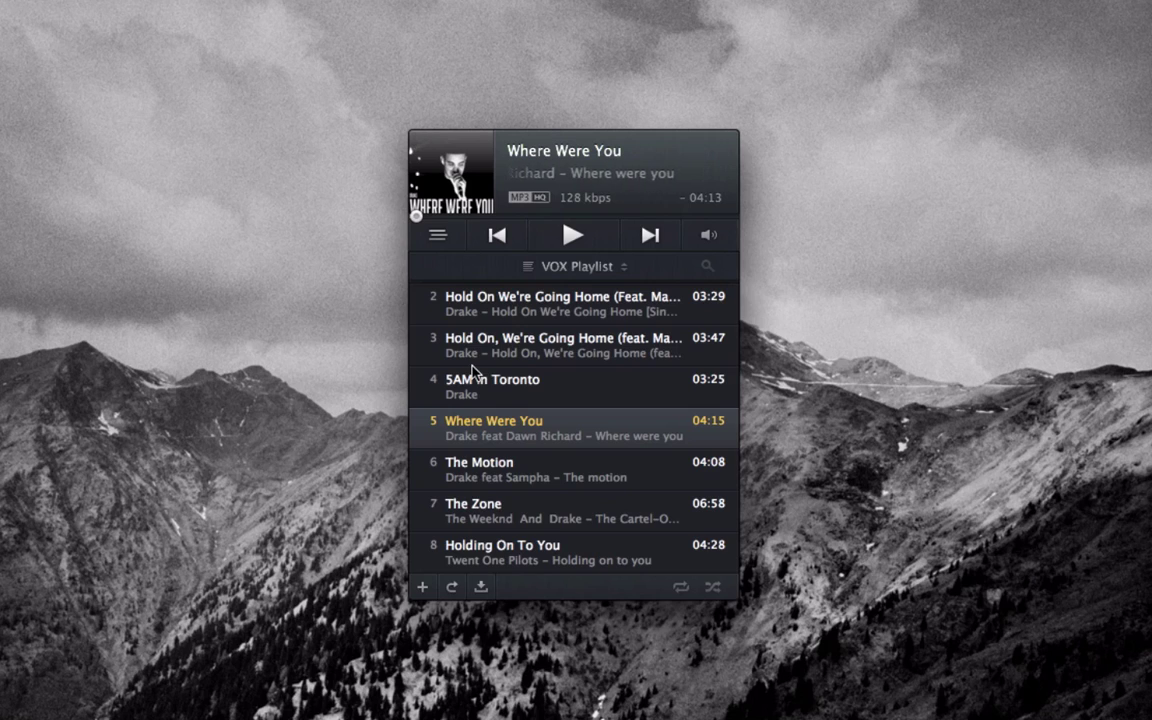
click(423, 587)
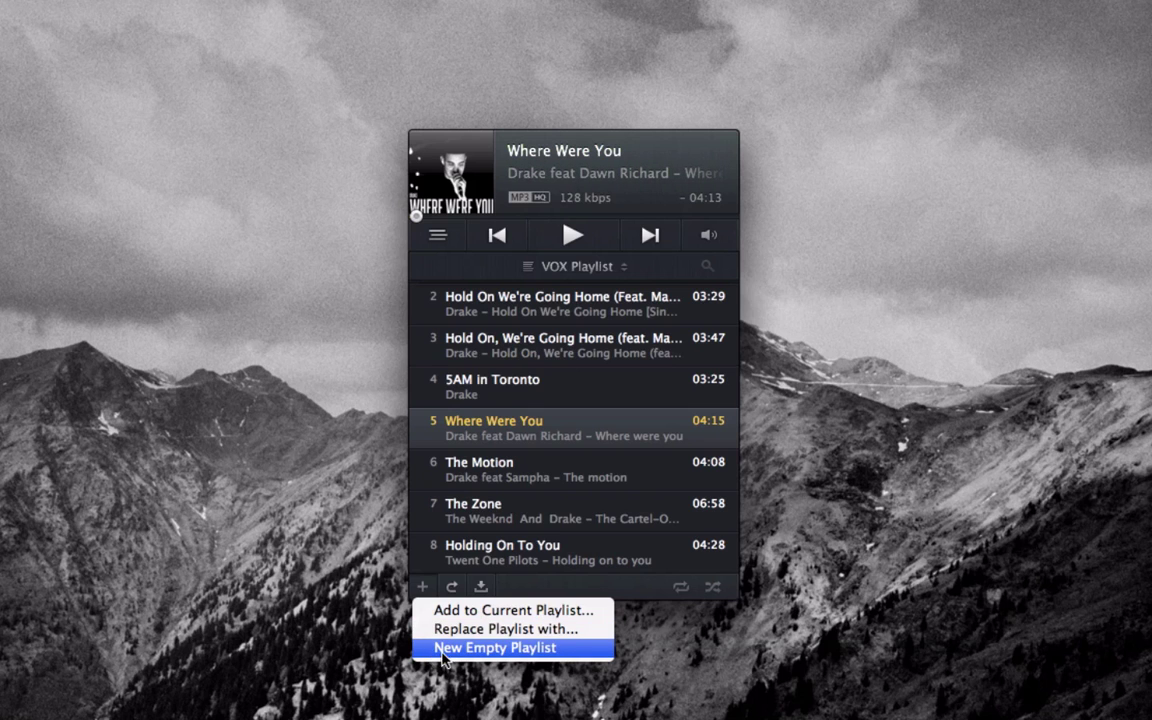
click(458, 597)
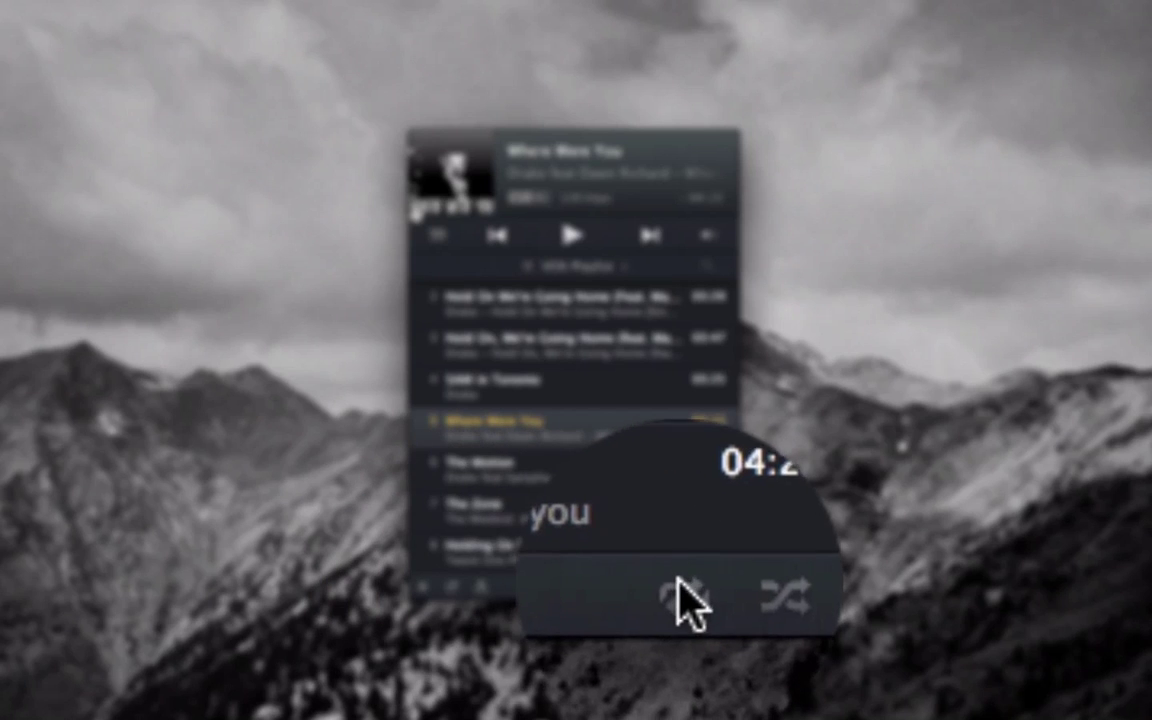
Step: Toggle repeat, open and close the playlist search, then collapse the playlist to the compact player
click(688, 603)
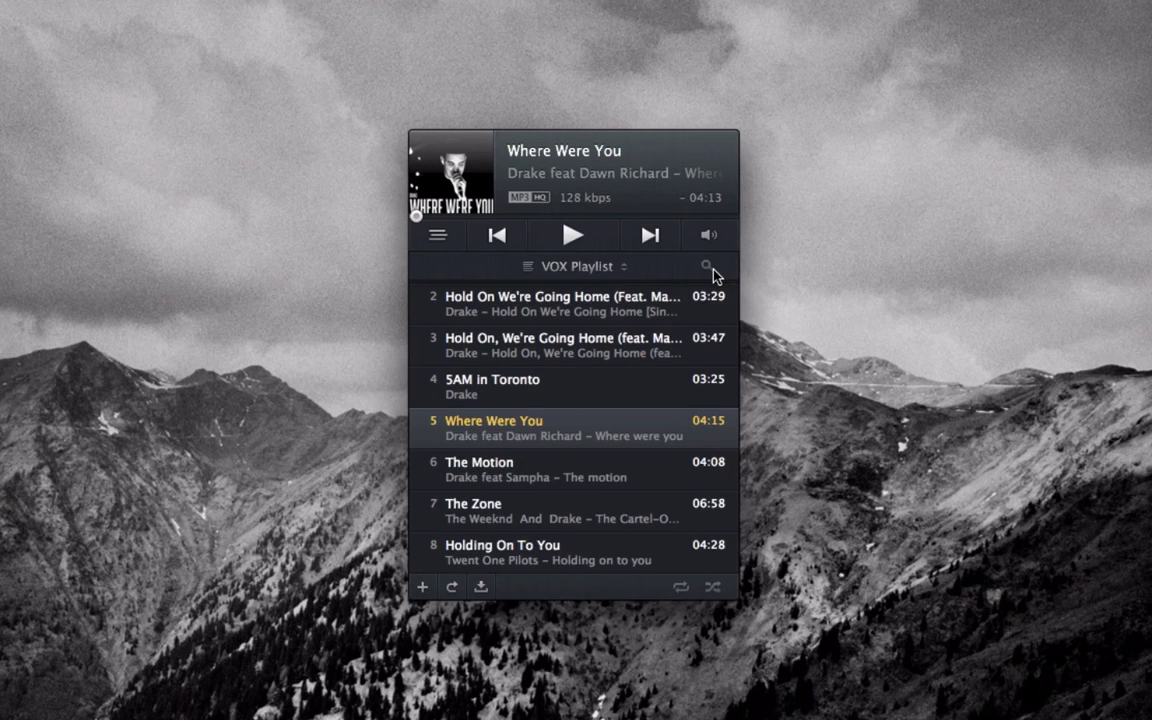
click(713, 273)
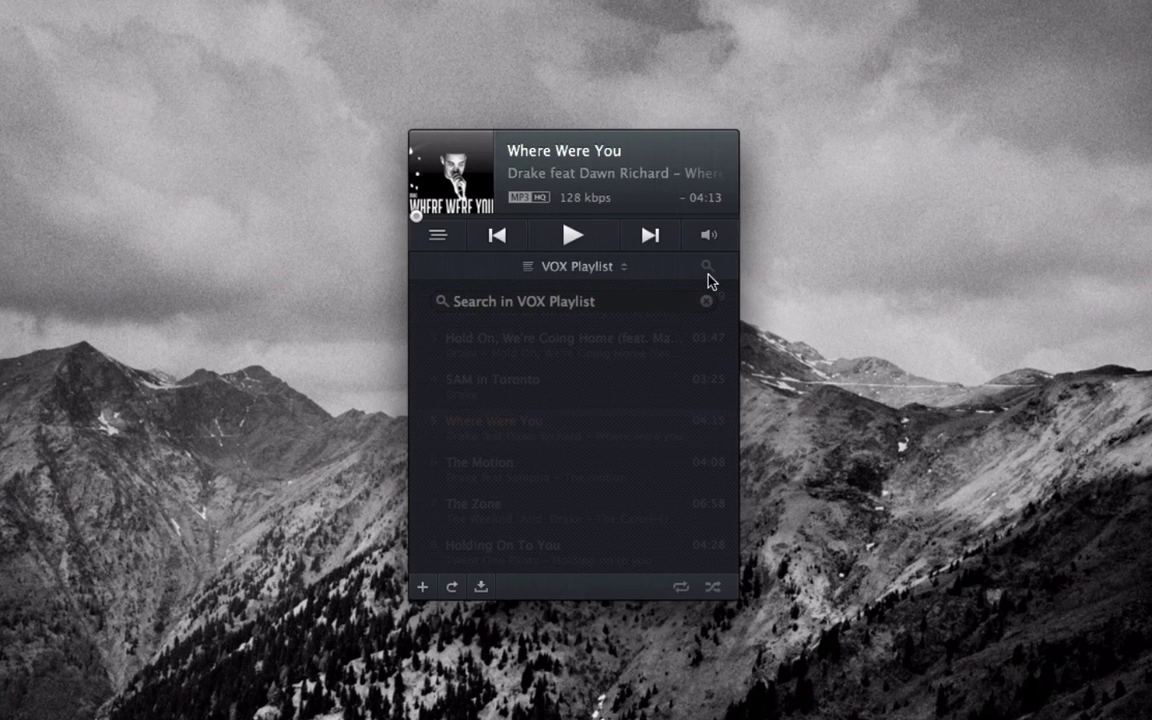
click(709, 272)
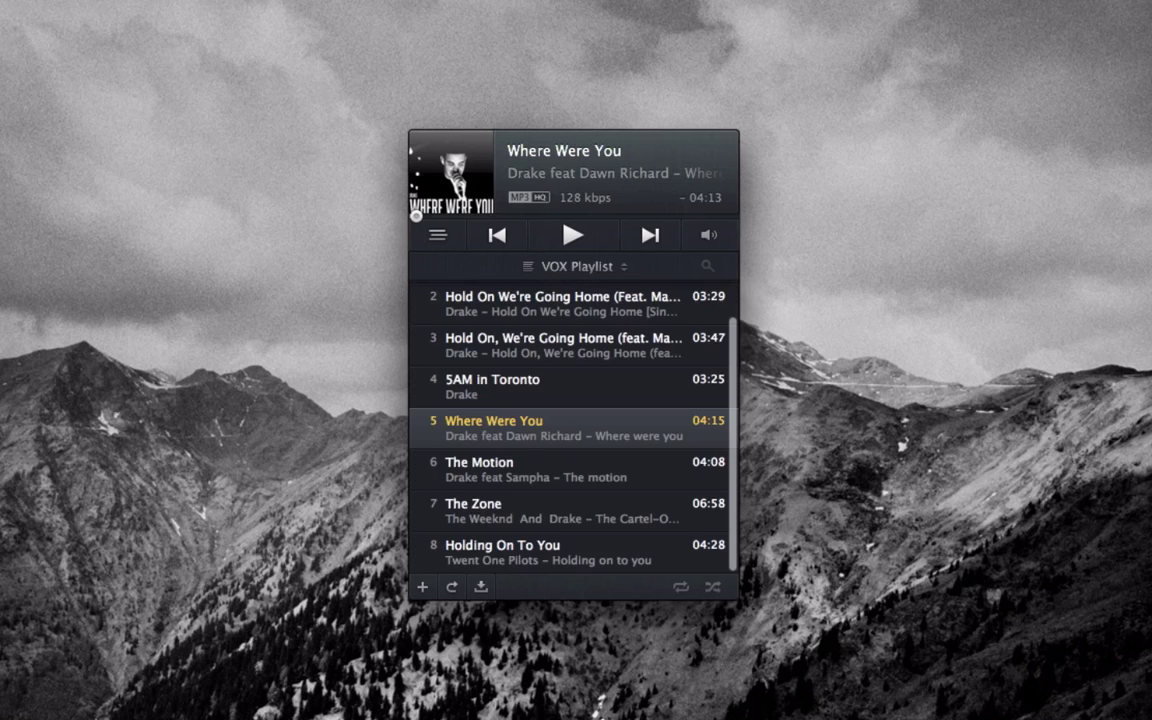
scroll(698, 375, down, 3)
scroll(663, 373, up, 3)
click(438, 240)
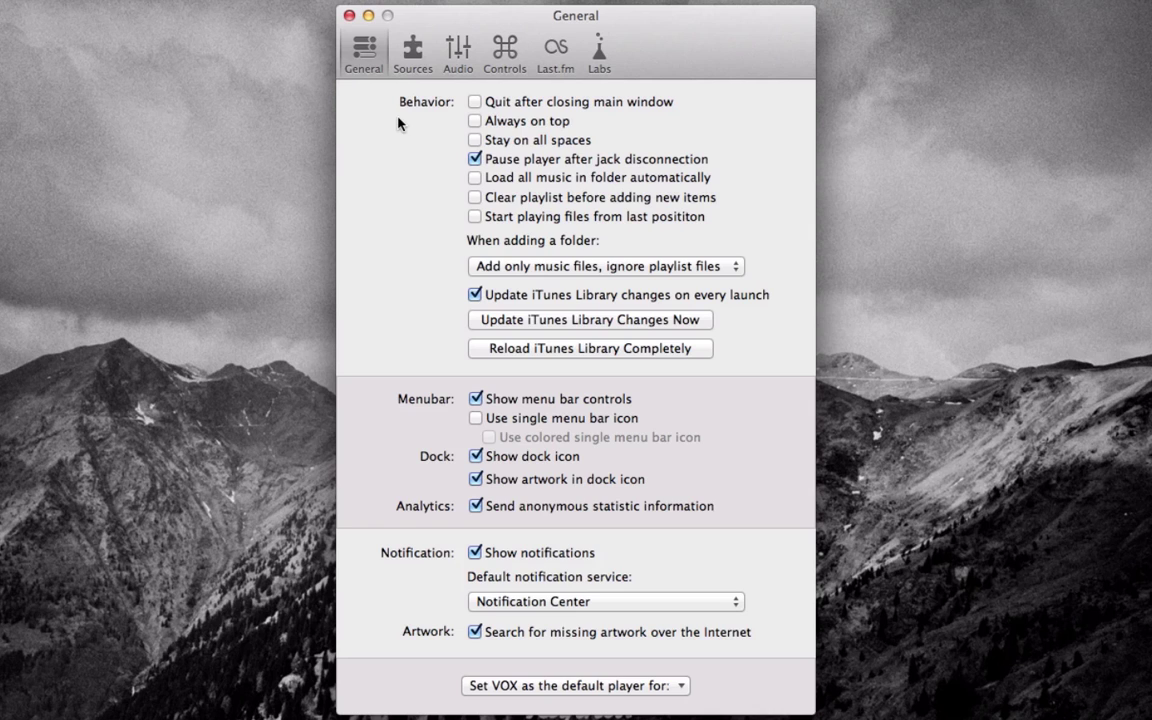
Step: Browse the Sources, Audio, Controls, Last.fm and Labs preference panes, ending back on Sources
click(409, 60)
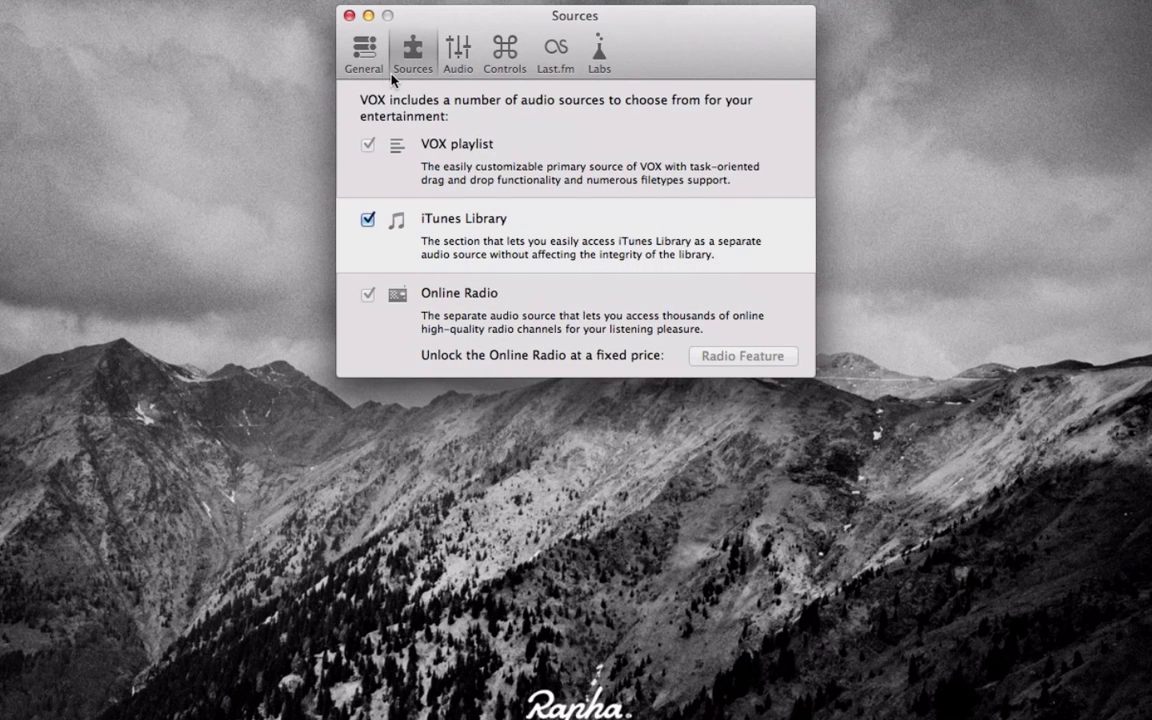
click(452, 56)
click(492, 56)
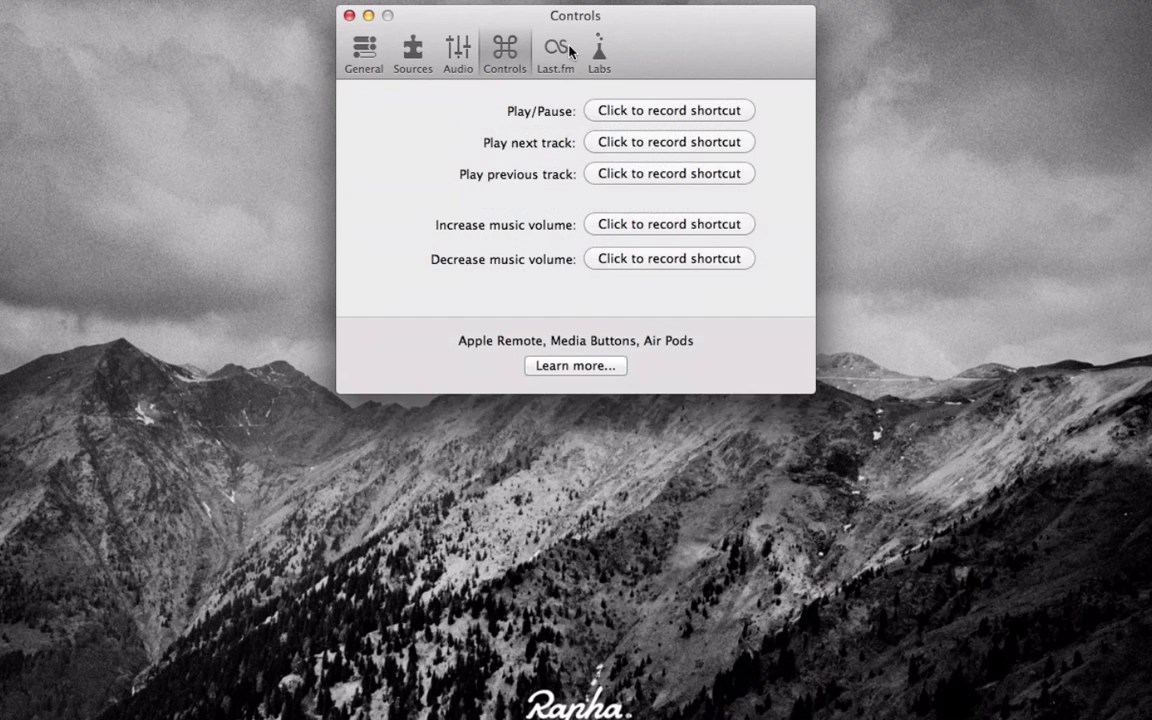
click(570, 52)
click(599, 48)
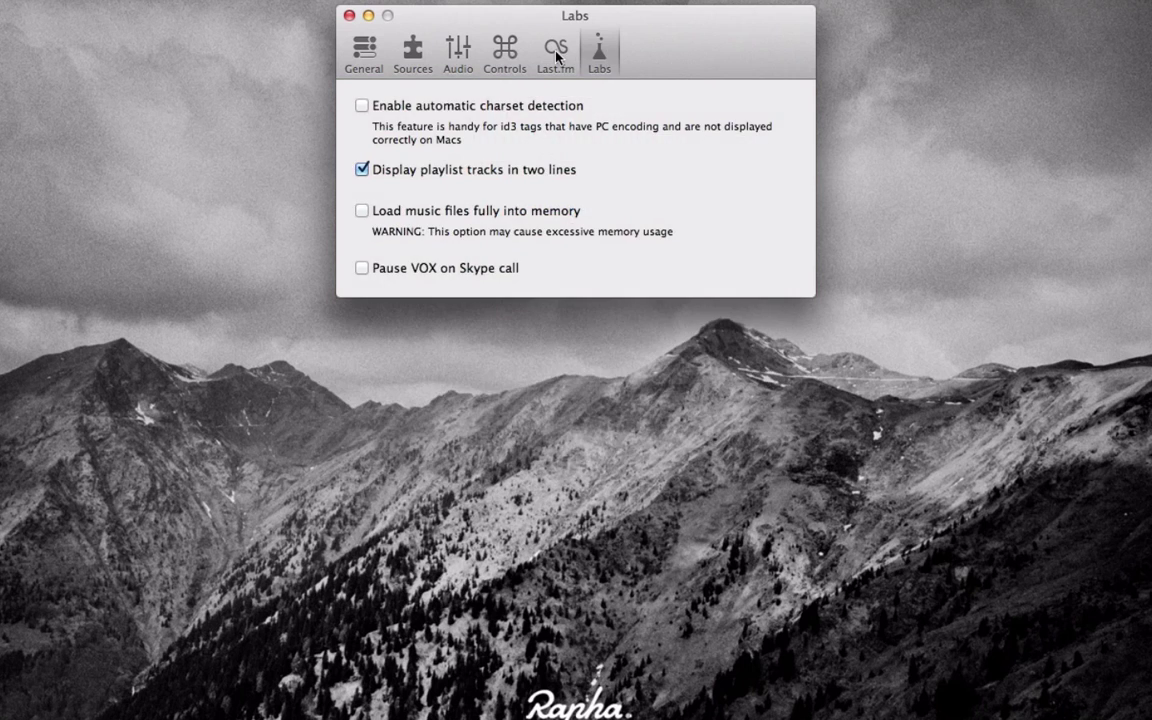
click(556, 56)
click(500, 55)
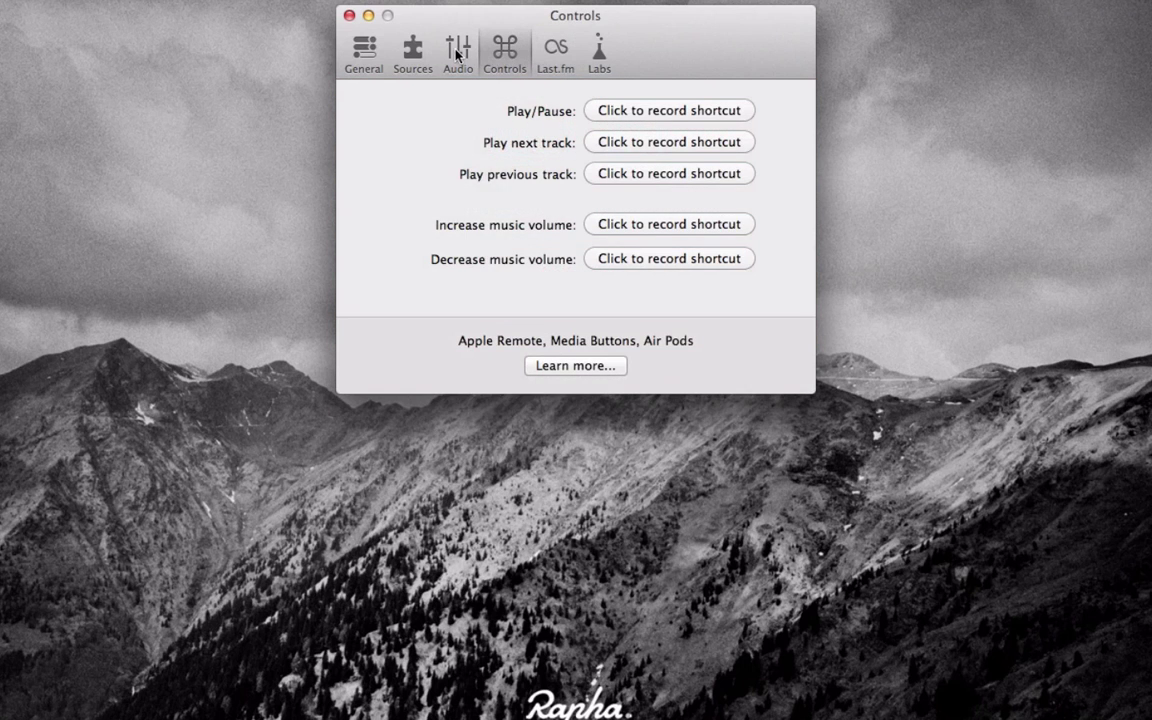
click(456, 55)
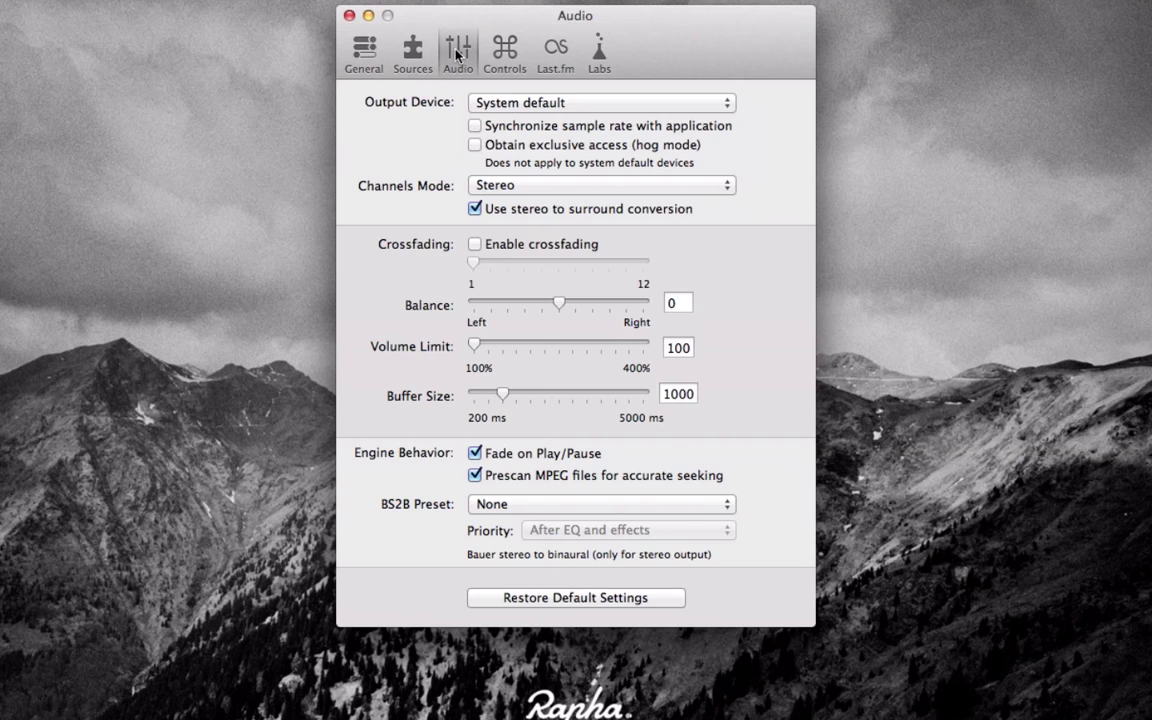
click(410, 55)
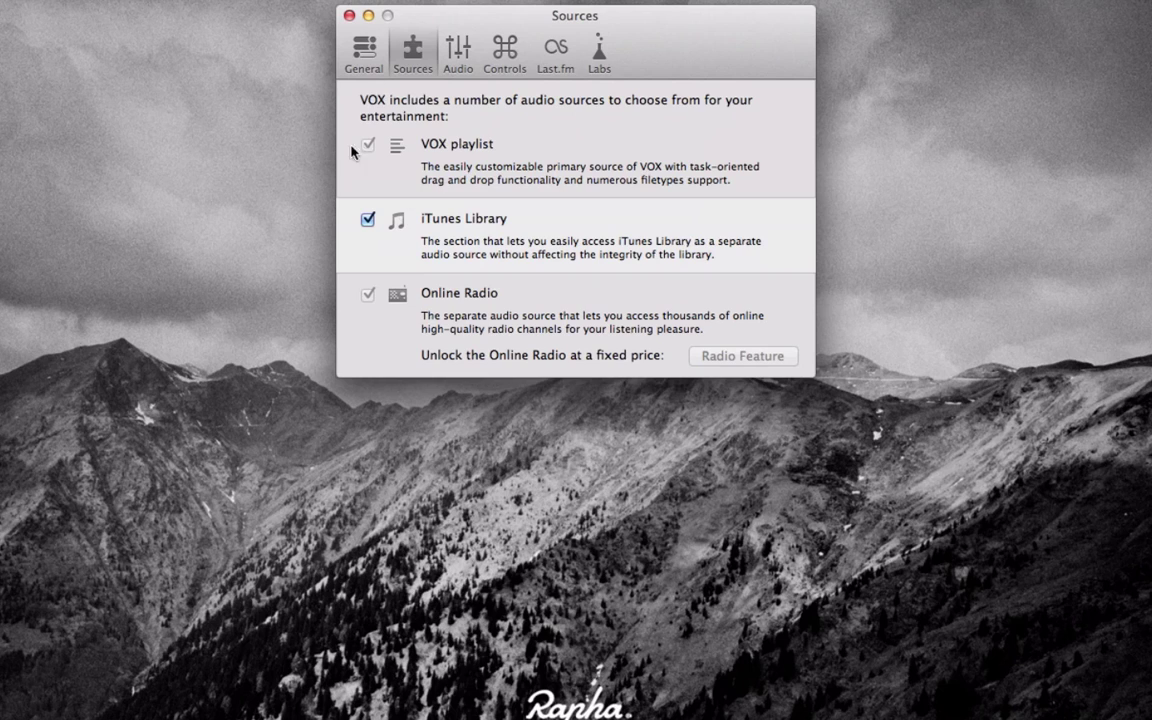
Step: Switch the iTunes Library source off and back on, then return to the General pane
click(368, 221)
click(369, 224)
click(376, 49)
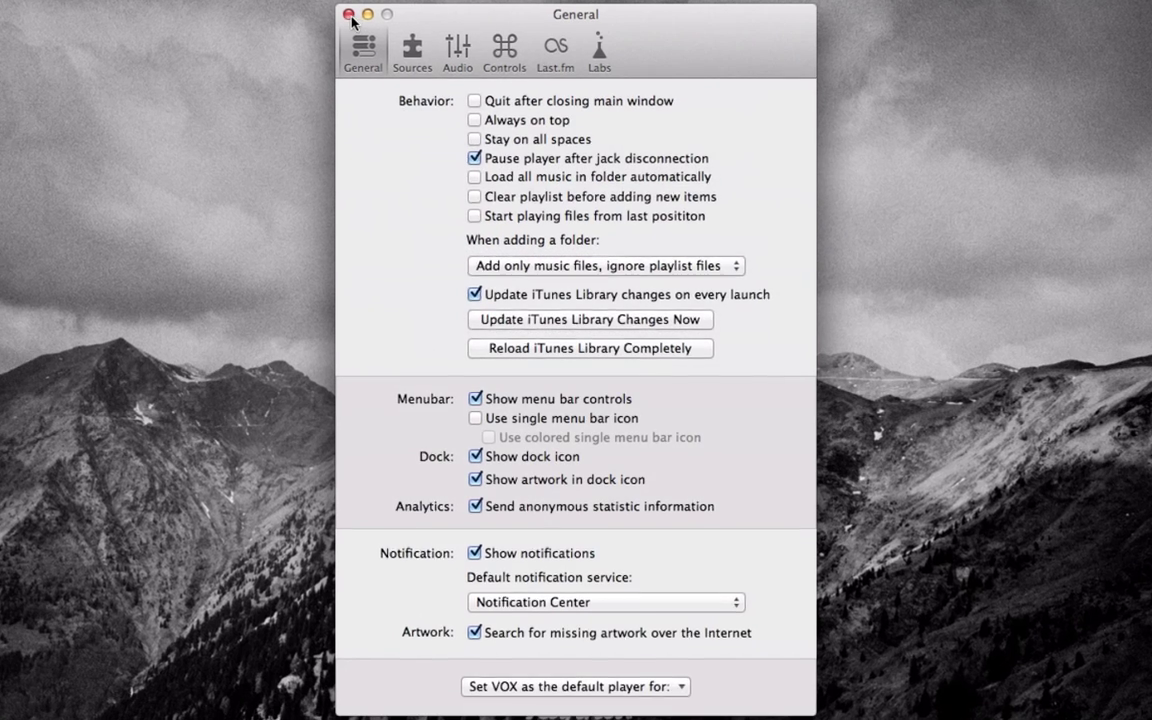